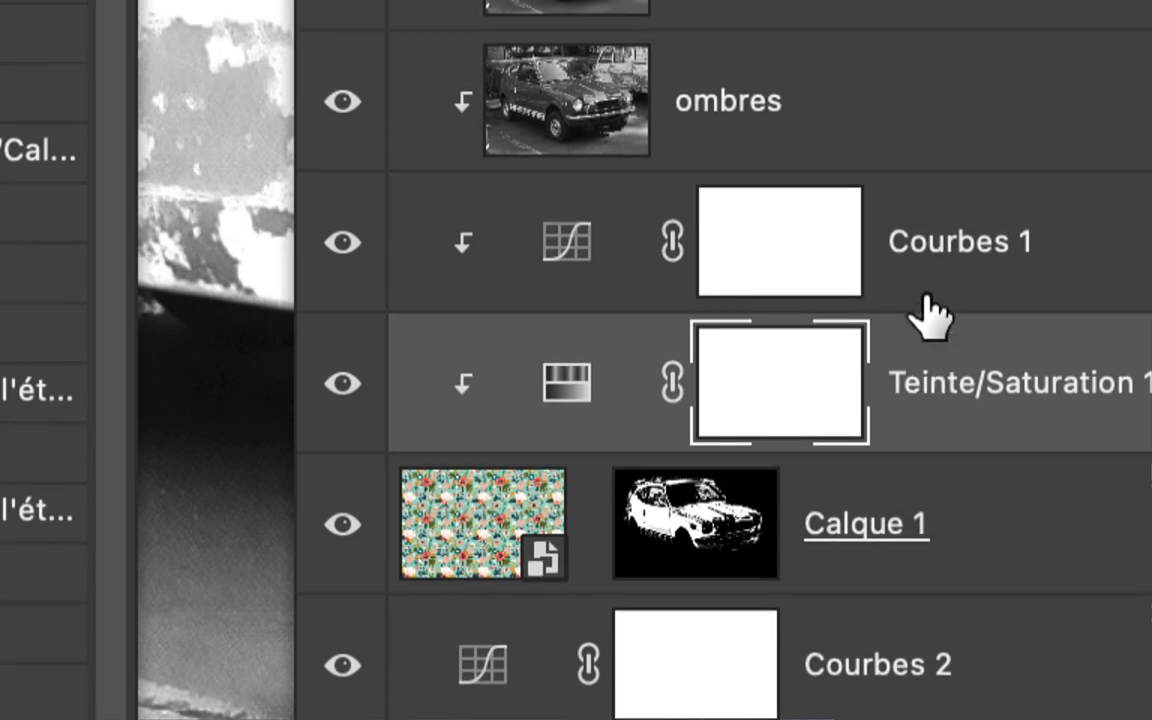
- Make Teinte/Saturation 1 the active layer and reposition the layers and actions panels apart from each other
click(921, 214)
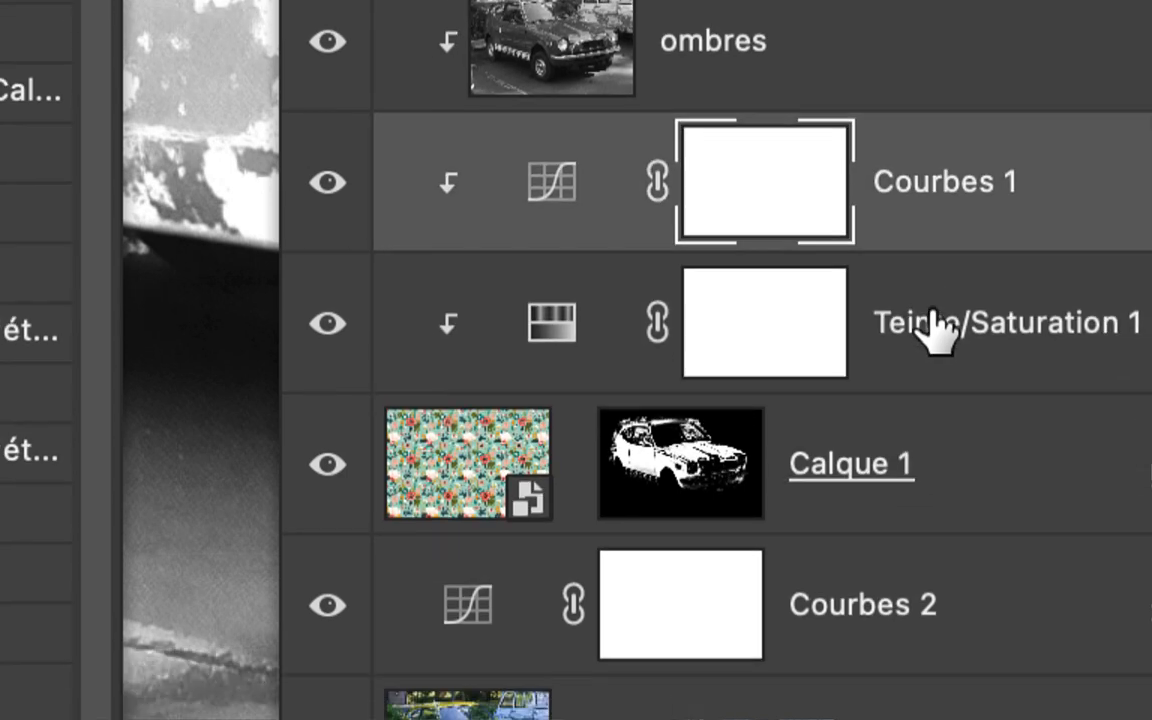
click(944, 435)
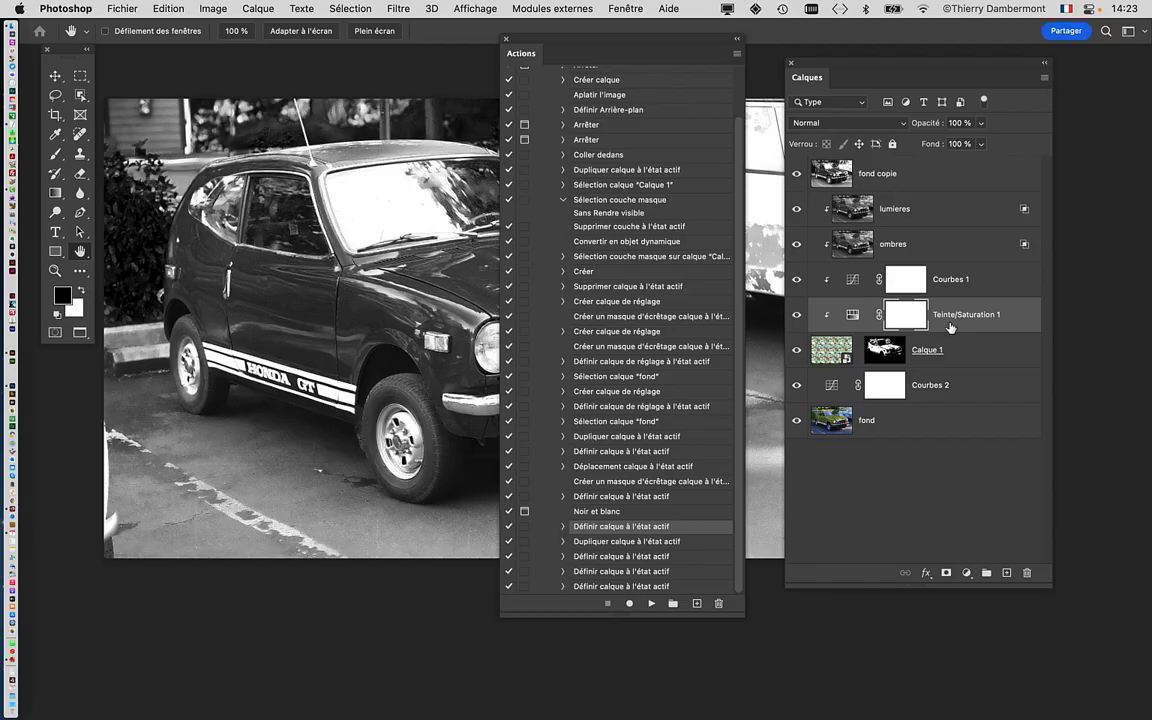
drag(915, 77, 970, 67)
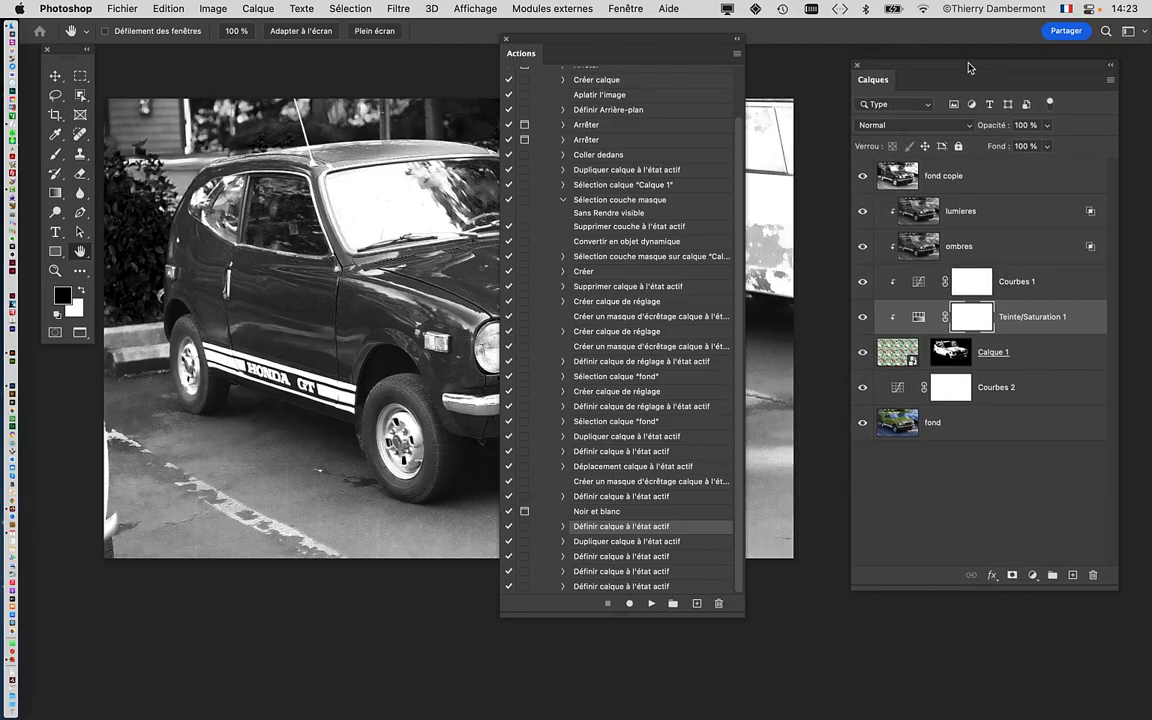
drag(716, 44, 743, 48)
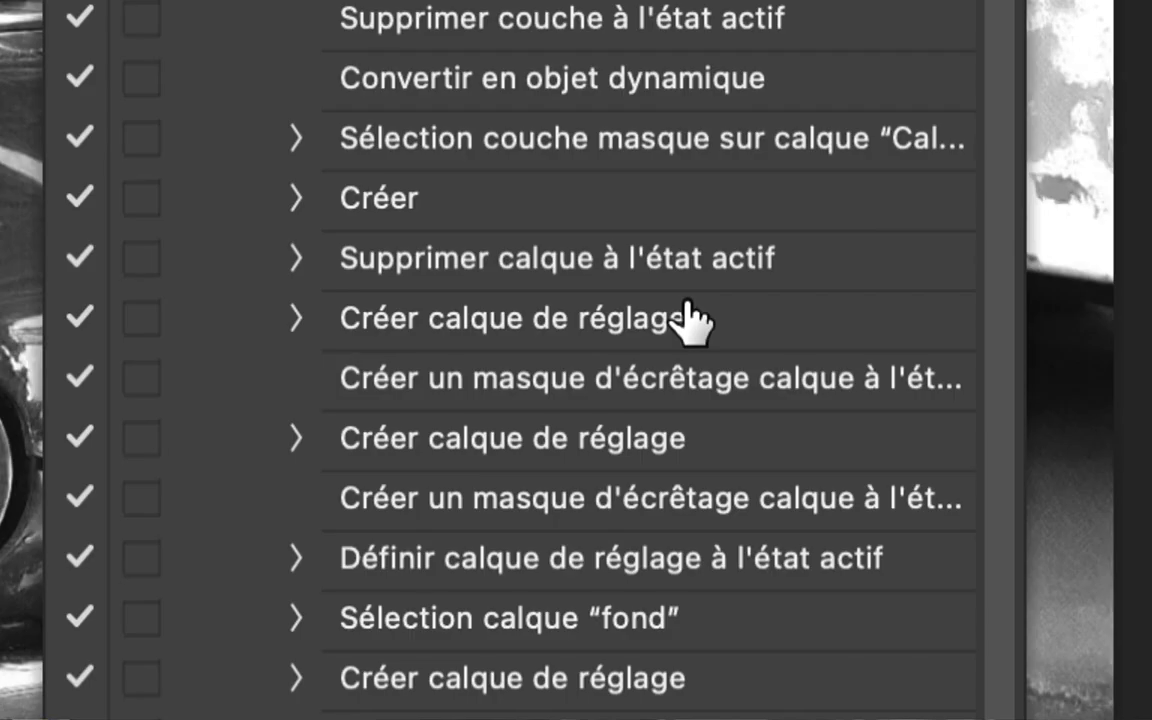
- Expand the action's first adjustment-layer command and select the clipping mask command right after it as the insertion point
scroll(687, 300, up, 4)
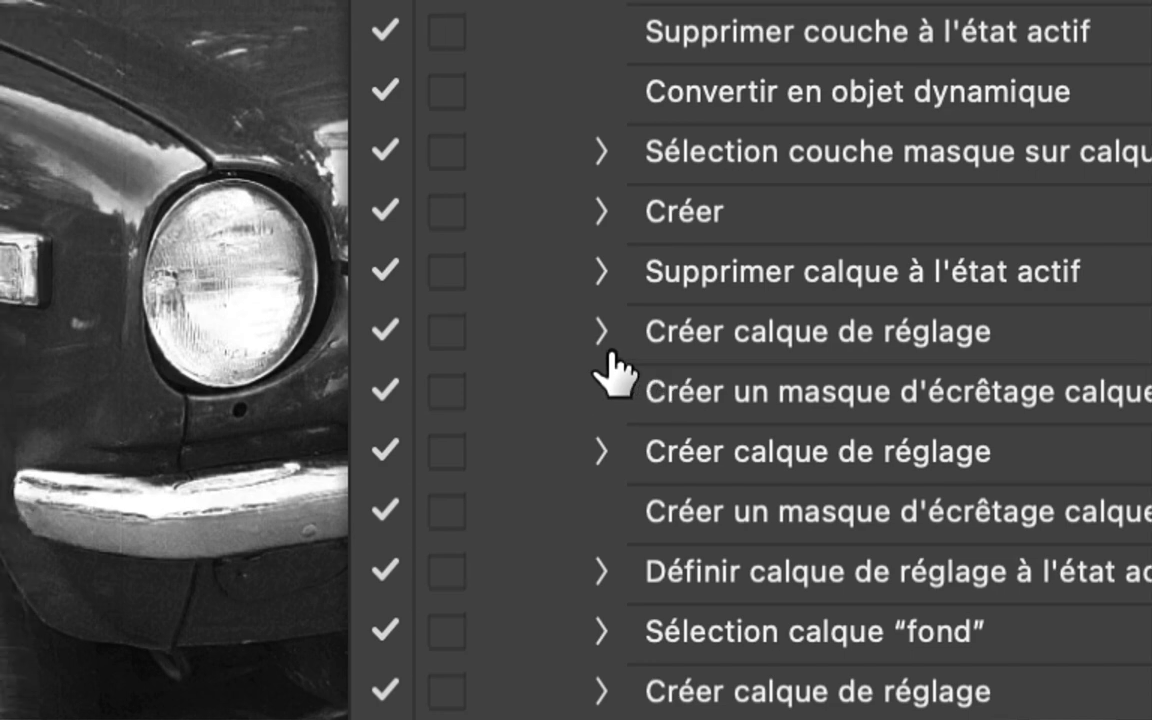
click(438, 348)
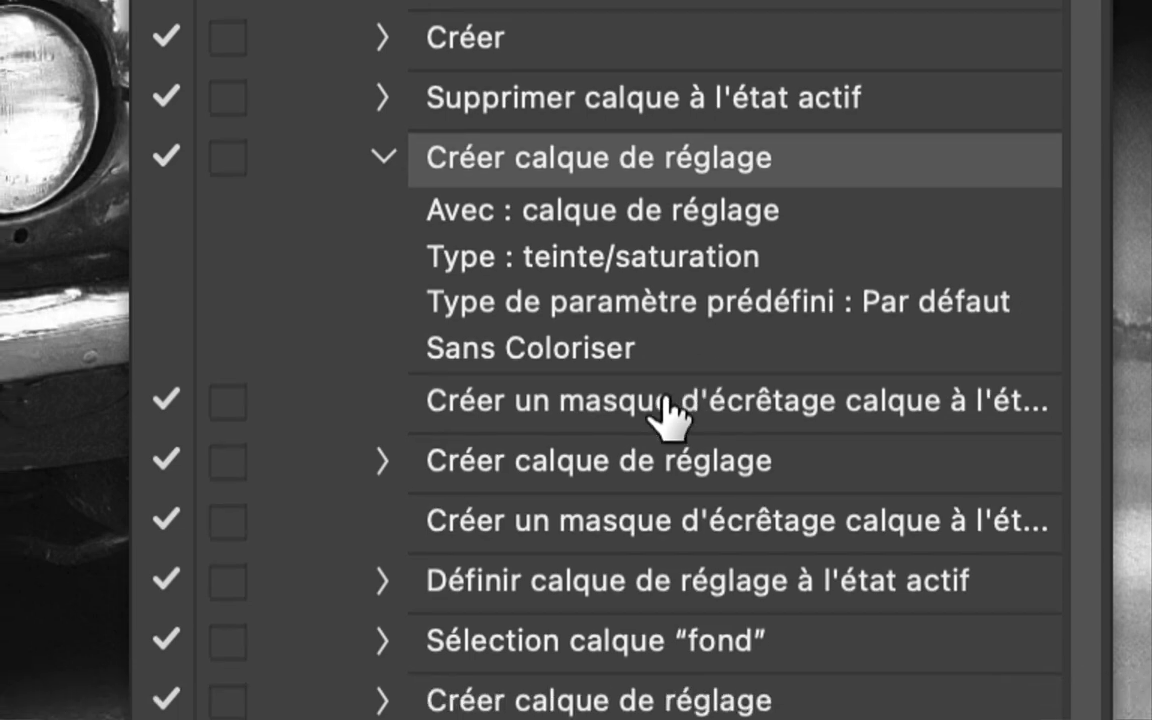
click(662, 405)
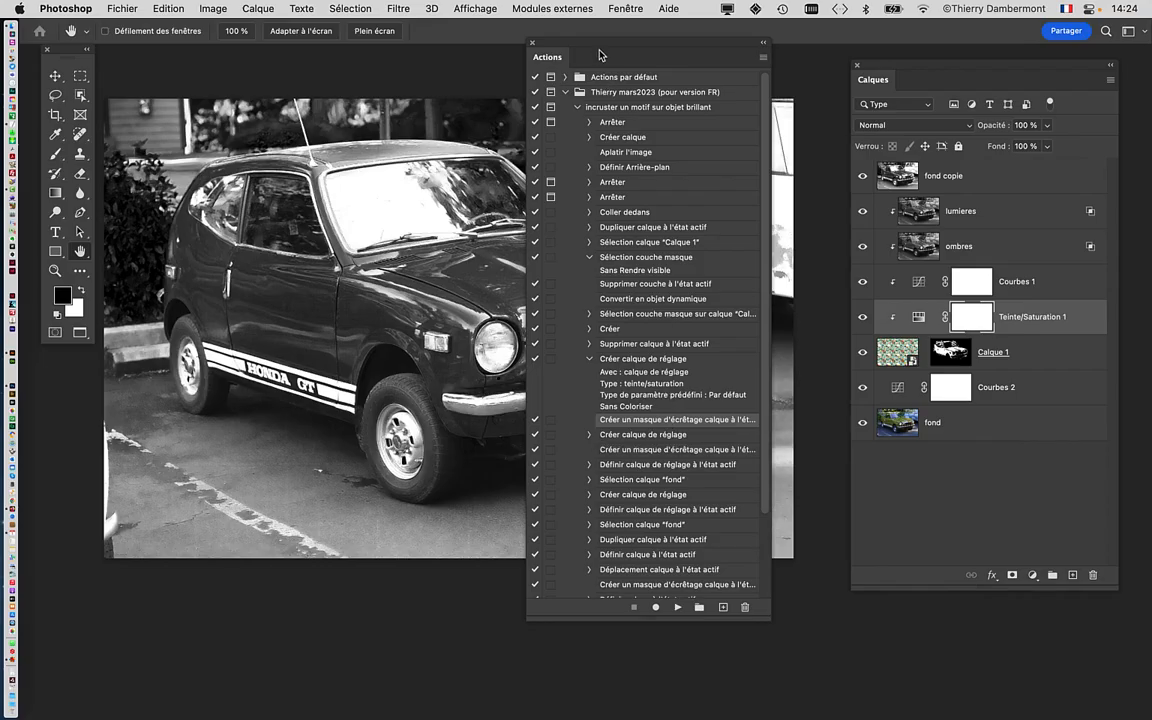
- Start recording after the selected clipping mask command, with the widened actions list and the shortened layers list arranged side by side
drag(541, 49, 331, 56)
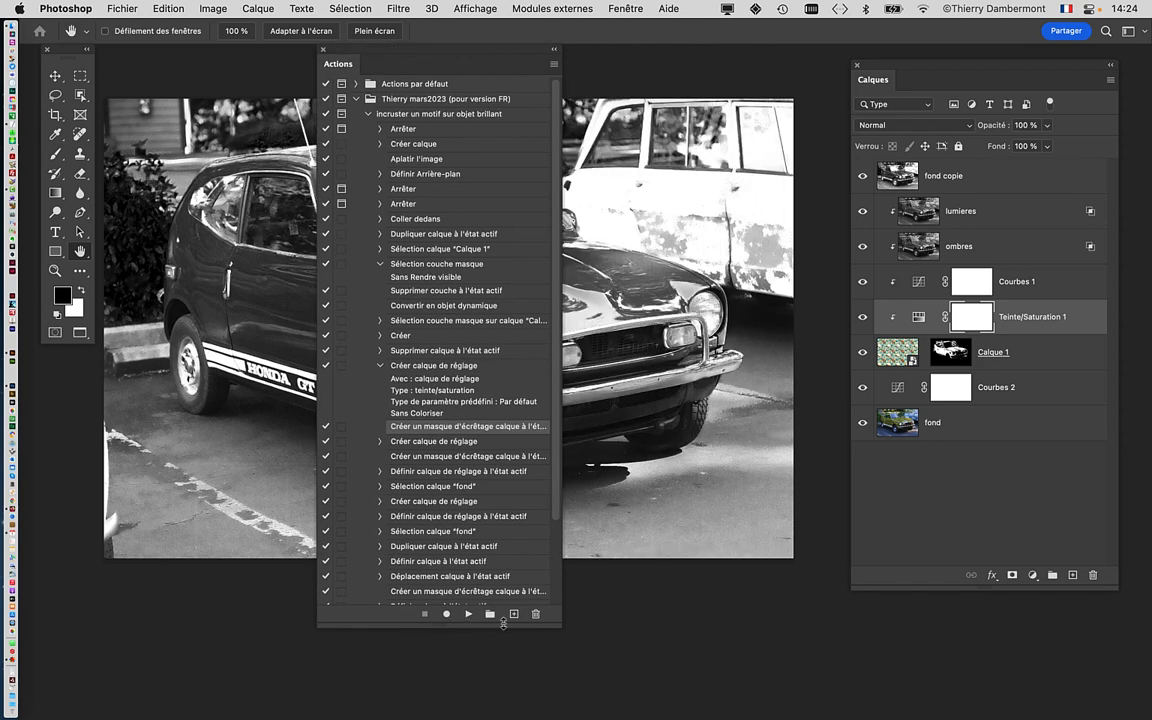
drag(559, 627, 669, 531)
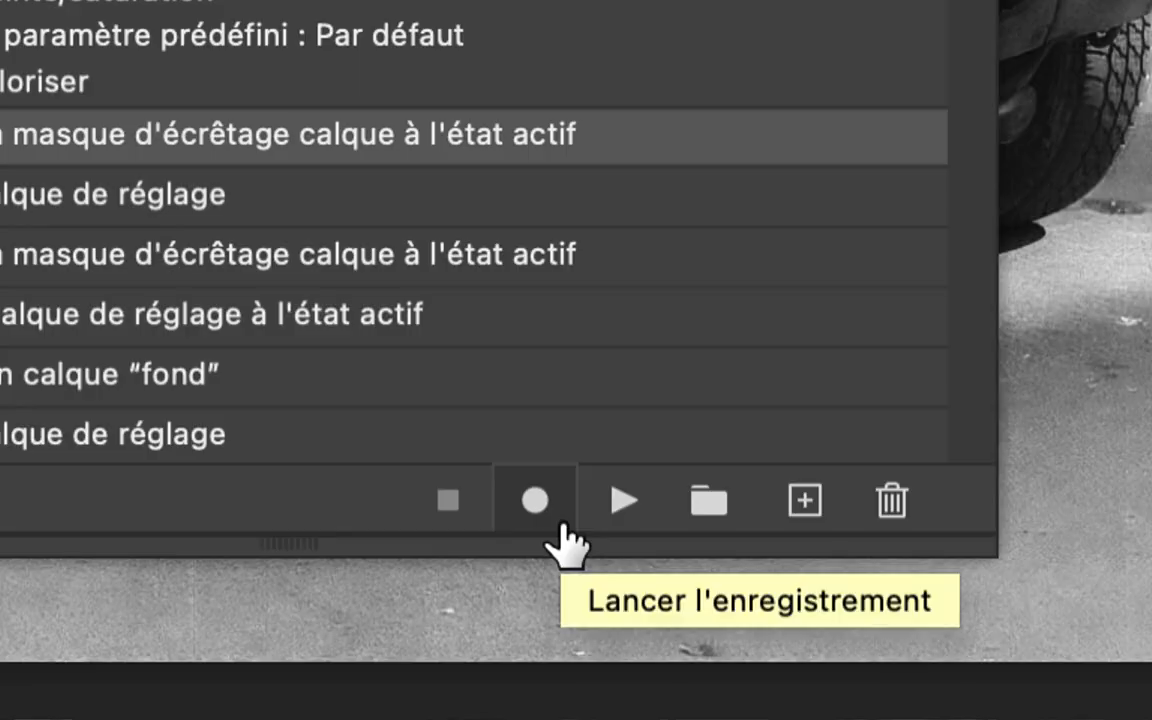
click(559, 523)
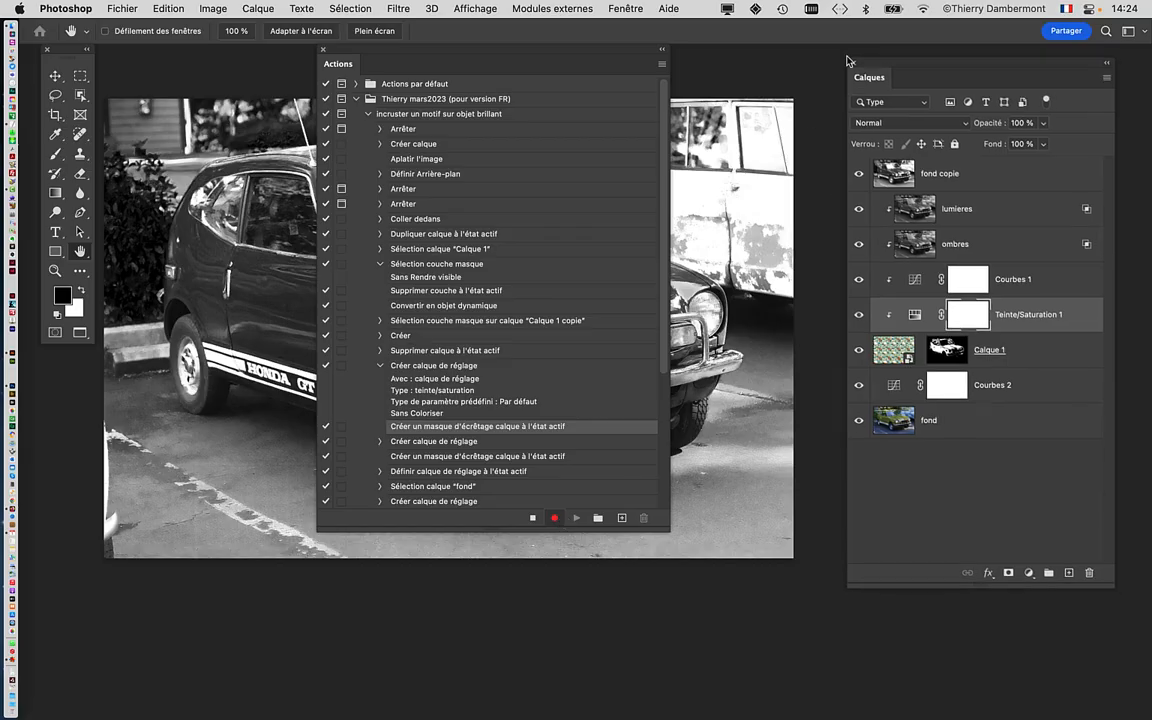
drag(847, 62, 722, 31)
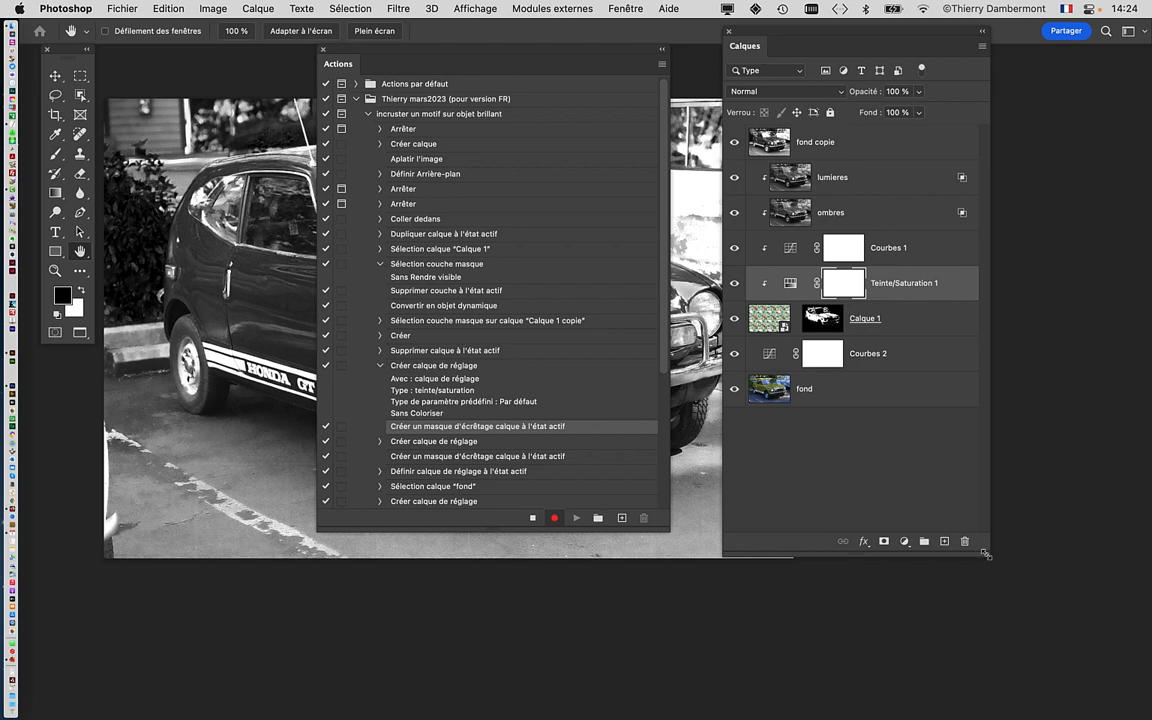
drag(986, 553, 1065, 355)
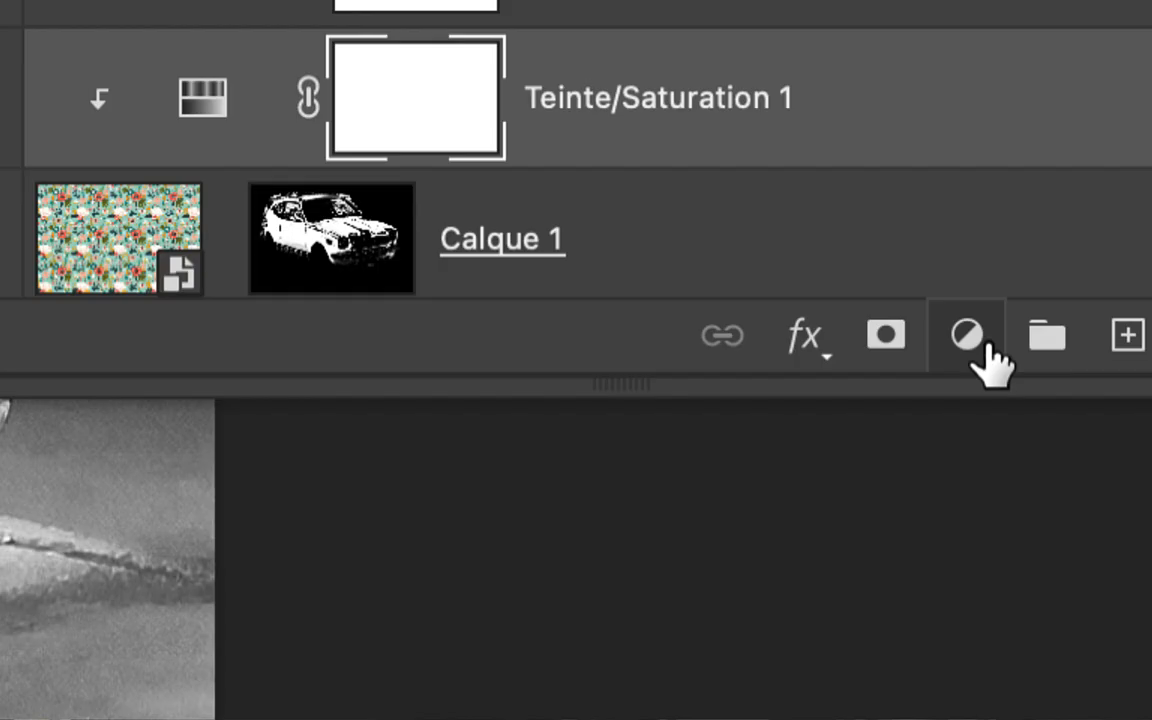
- Record the creation of a Mélangeur de couches adjustment layer above Teinte/Saturation 1 and enlarge the layers list
click(982, 343)
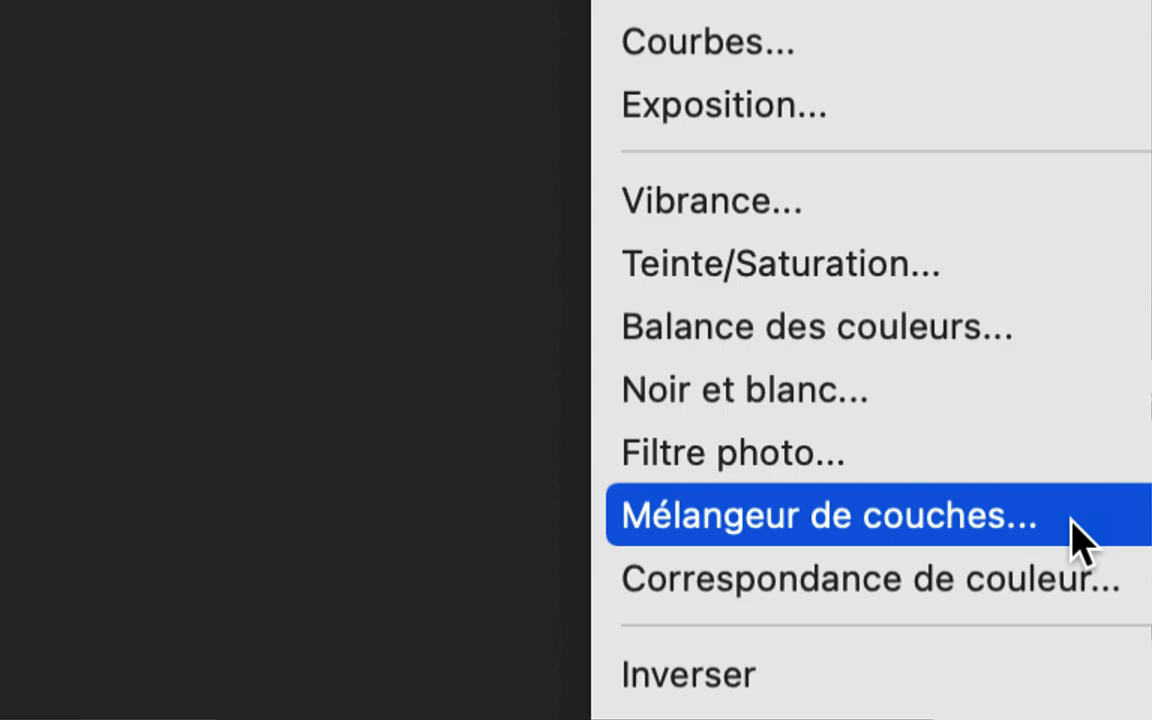
click(1082, 540)
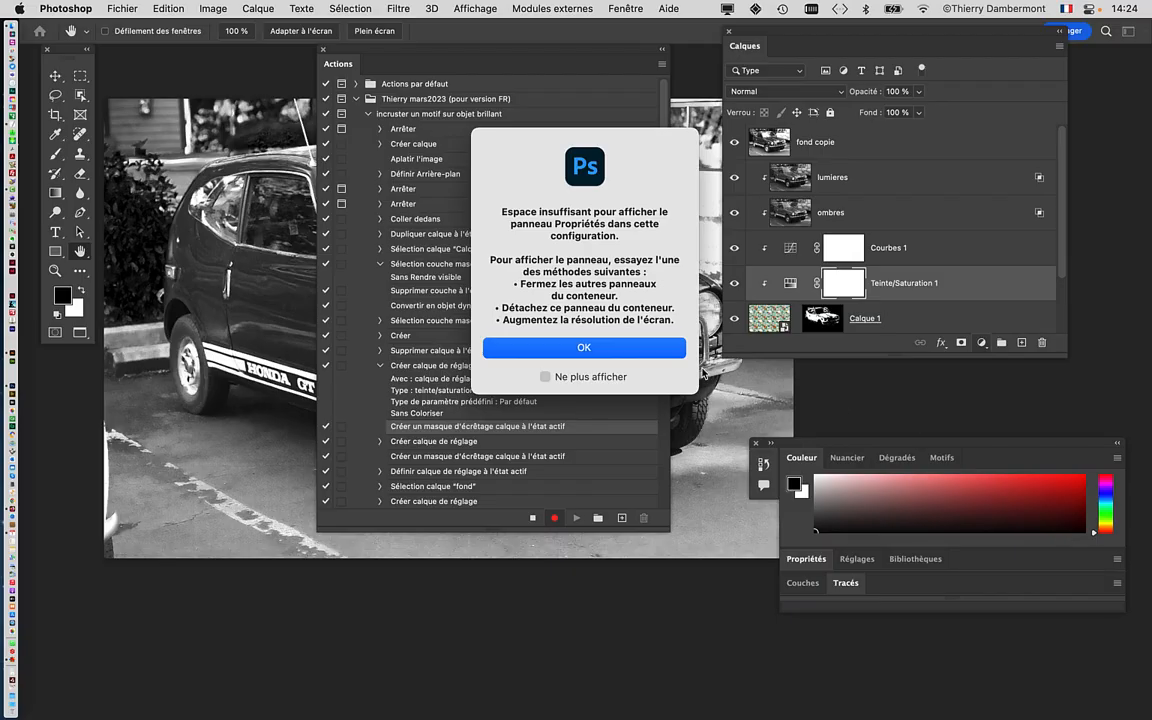
click(584, 346)
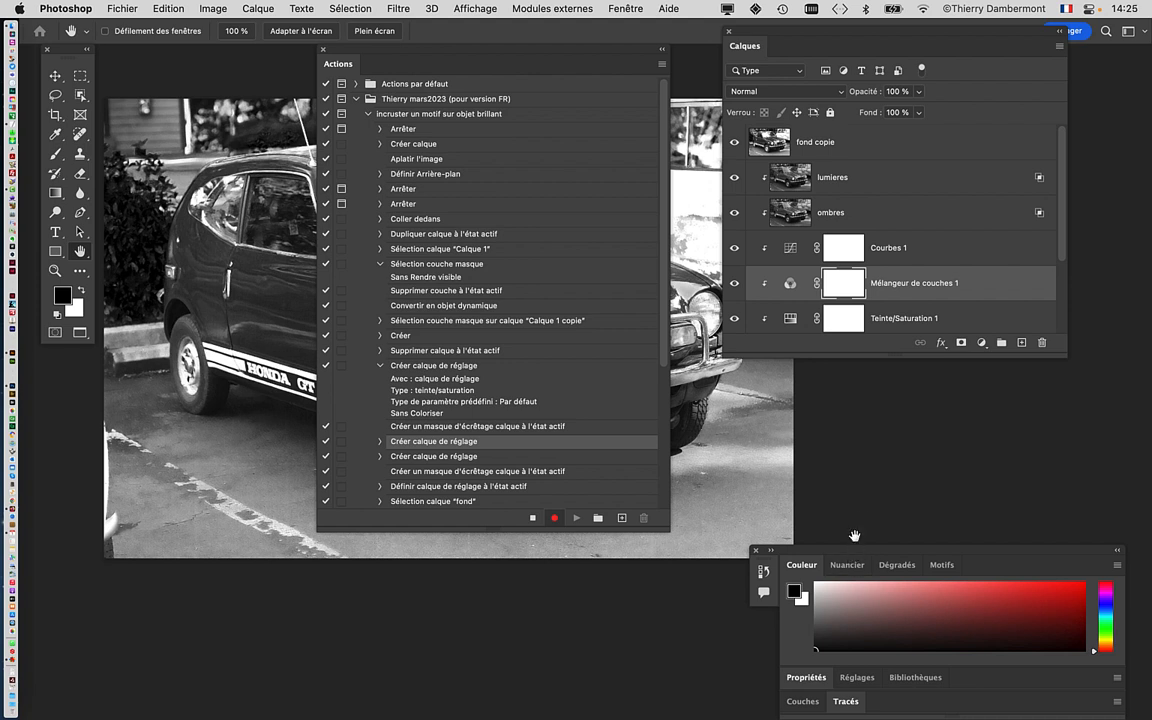
drag(833, 353, 833, 410)
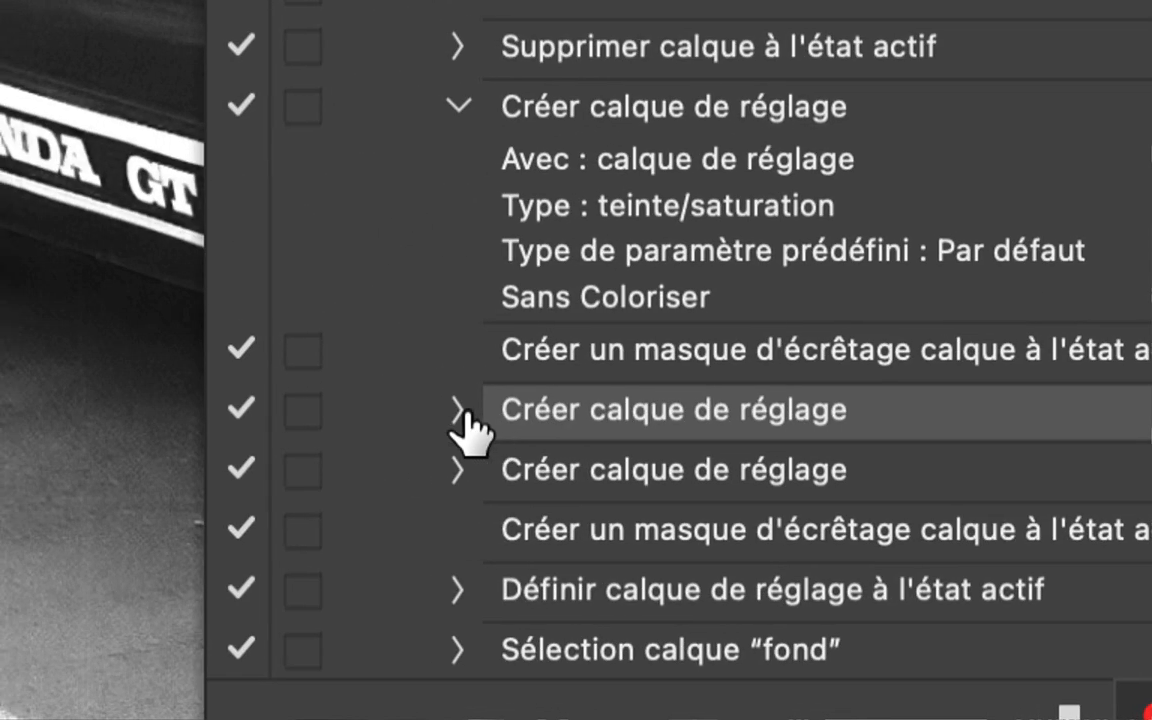
- Examine the recorded settings of the new Mélangeur de couches command in the action and close the properties display
click(411, 412)
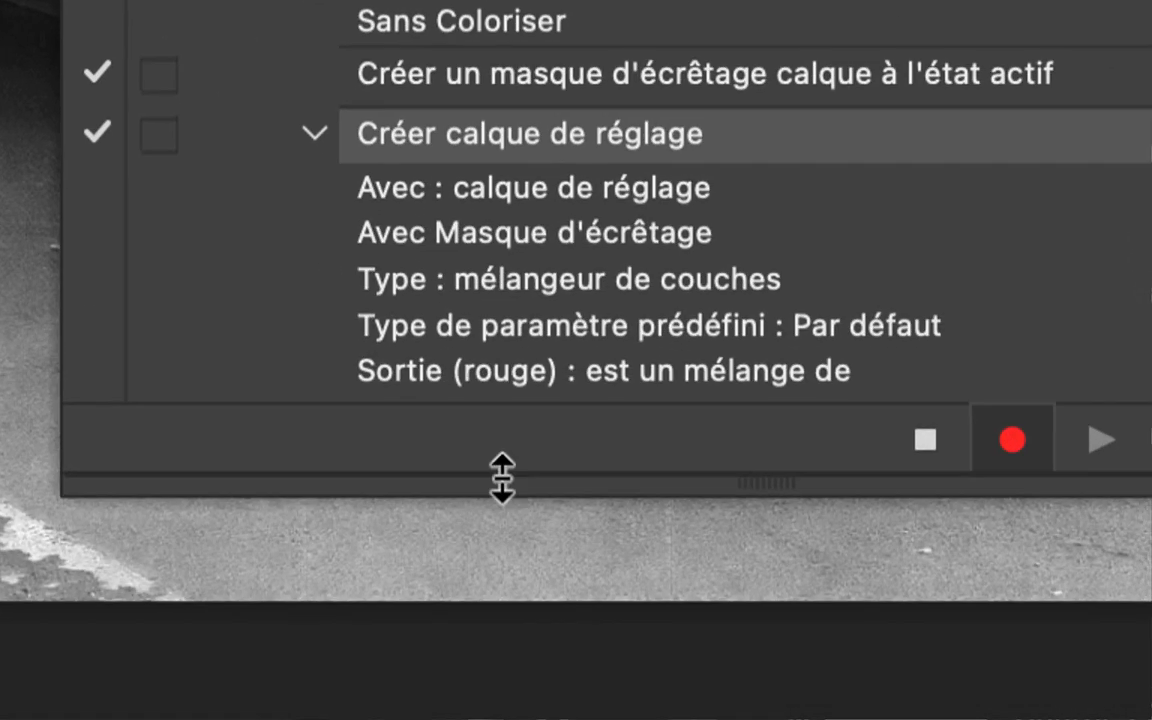
drag(518, 539, 519, 669)
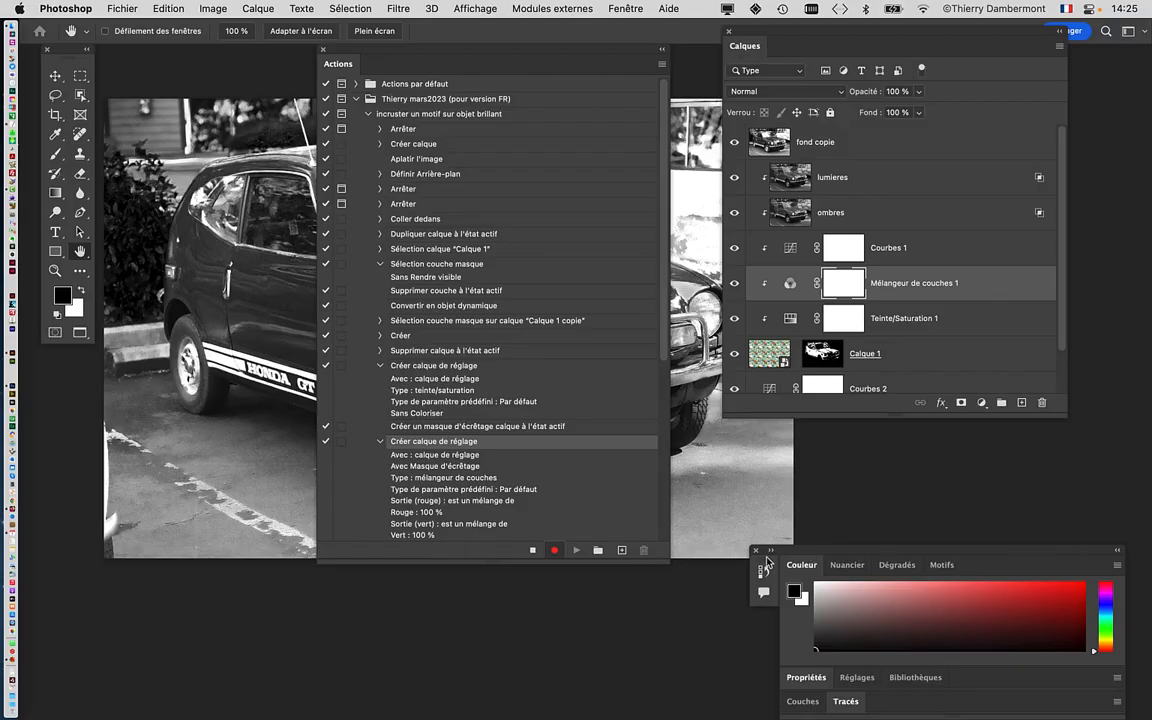
click(756, 550)
- Record the creation of a Balance des couleurs adjustment layer above Mélangeur de couches 1 and stop the recording
click(981, 402)
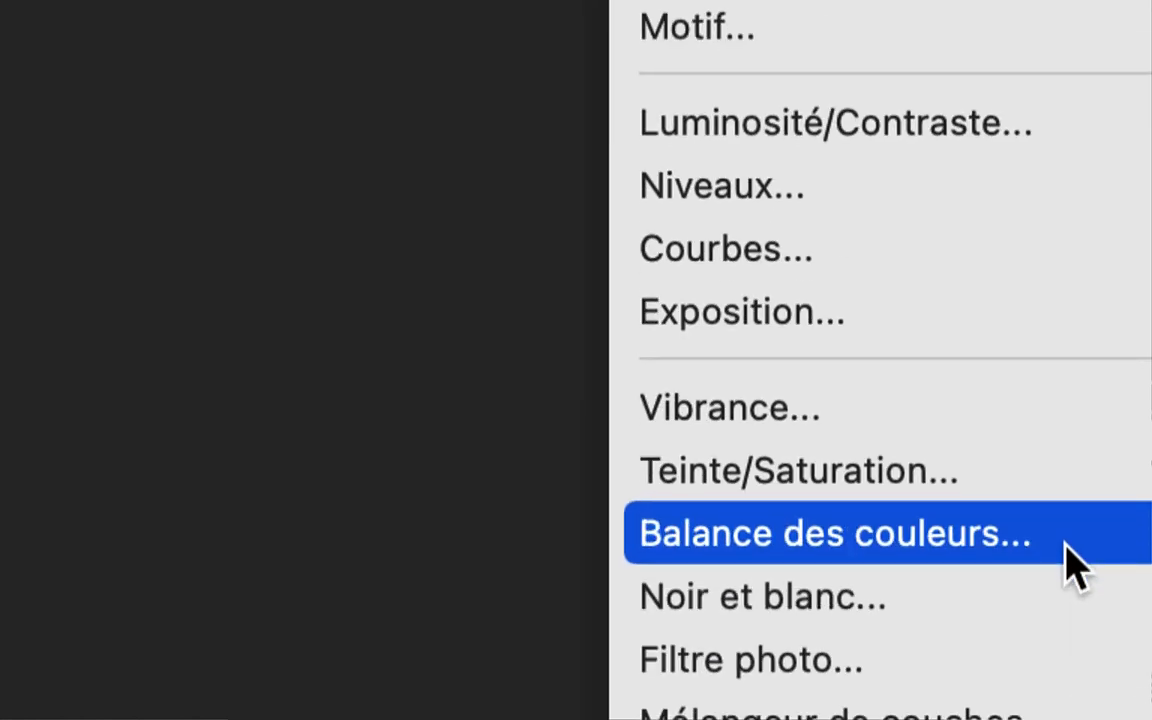
click(1073, 562)
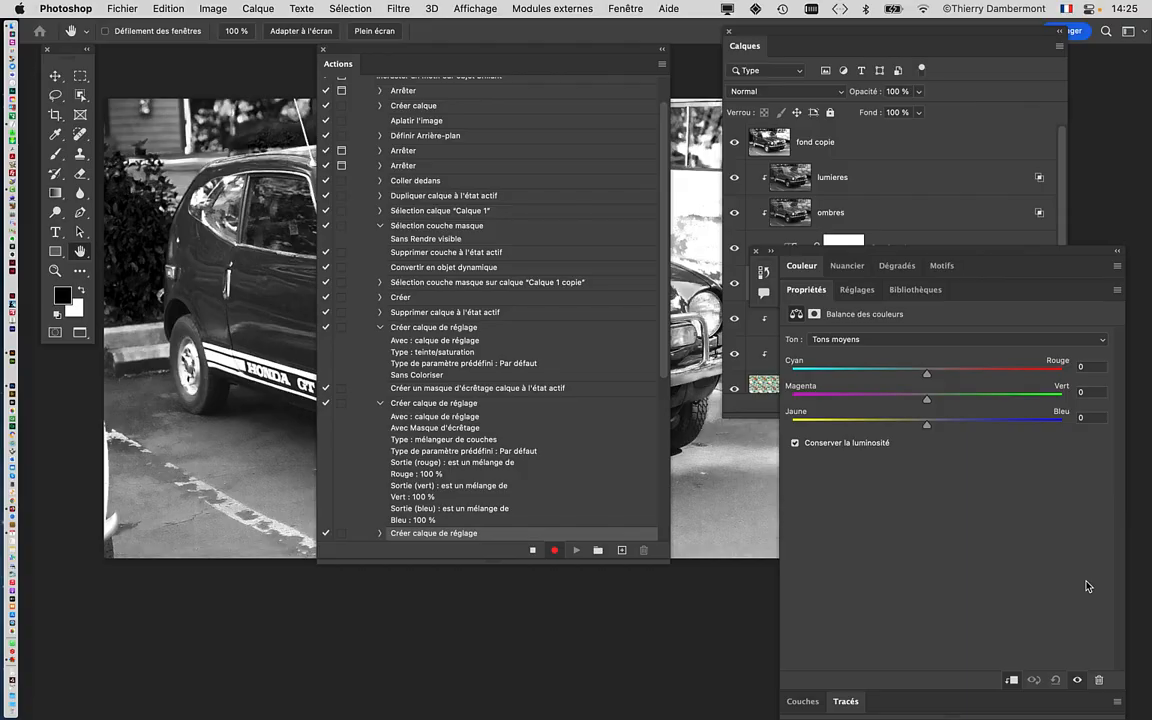
click(756, 253)
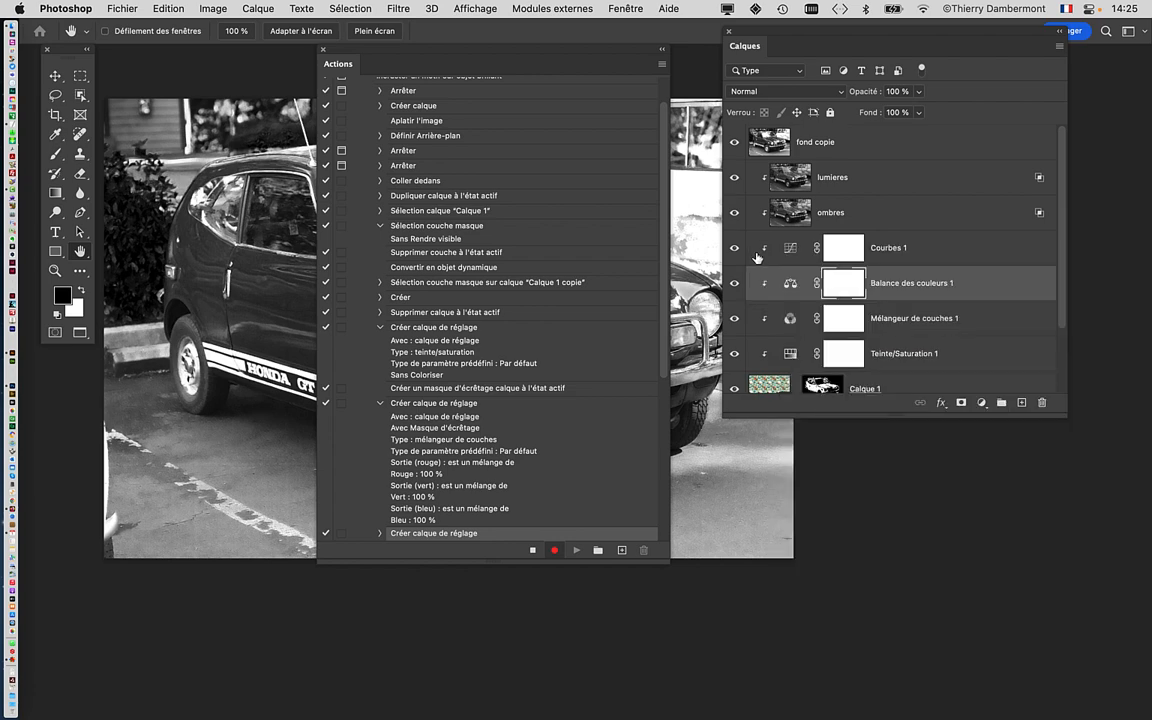
drag(839, 414, 838, 504)
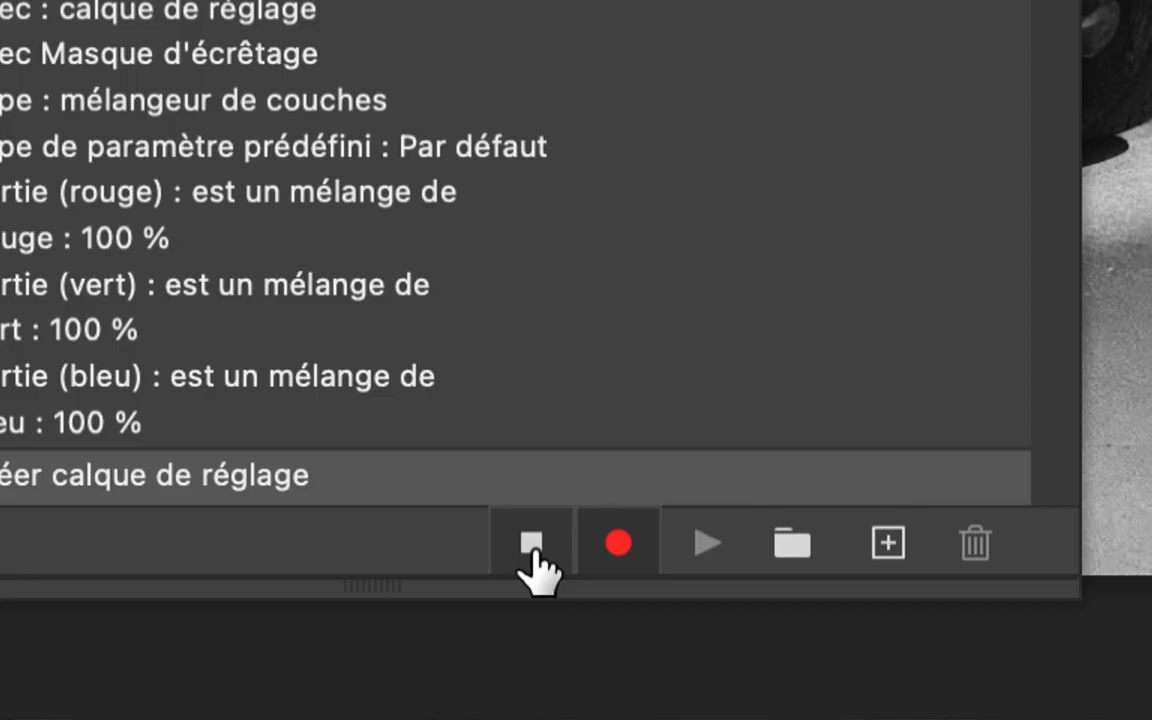
click(532, 550)
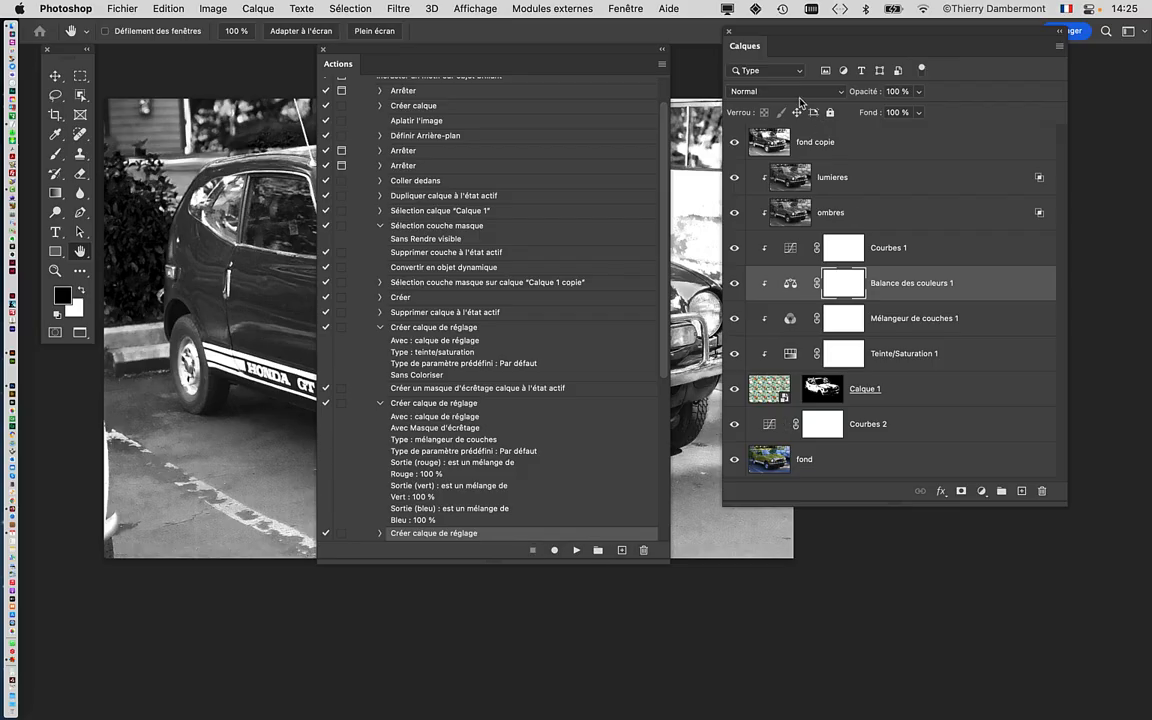
- Enlarge the actions list beside the layers and collapse the action "incruster un motif sur objet brillant"
drag(751, 35, 904, 77)
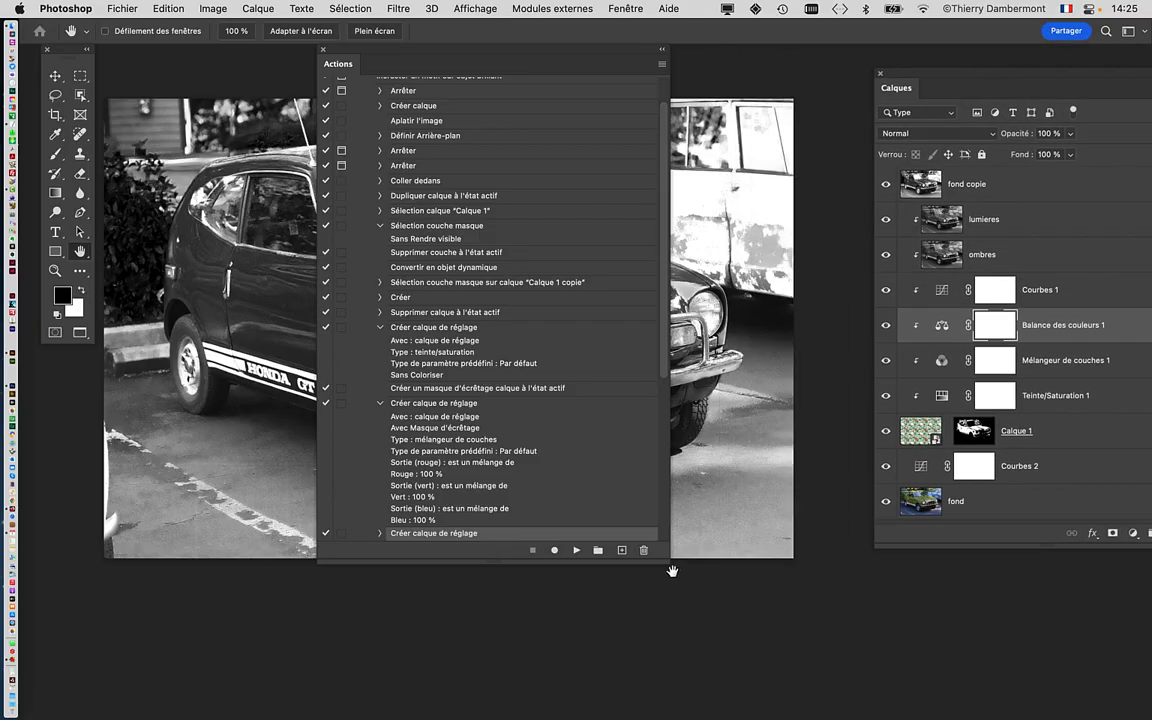
drag(662, 562, 803, 662)
scroll(669, 470, up, 2)
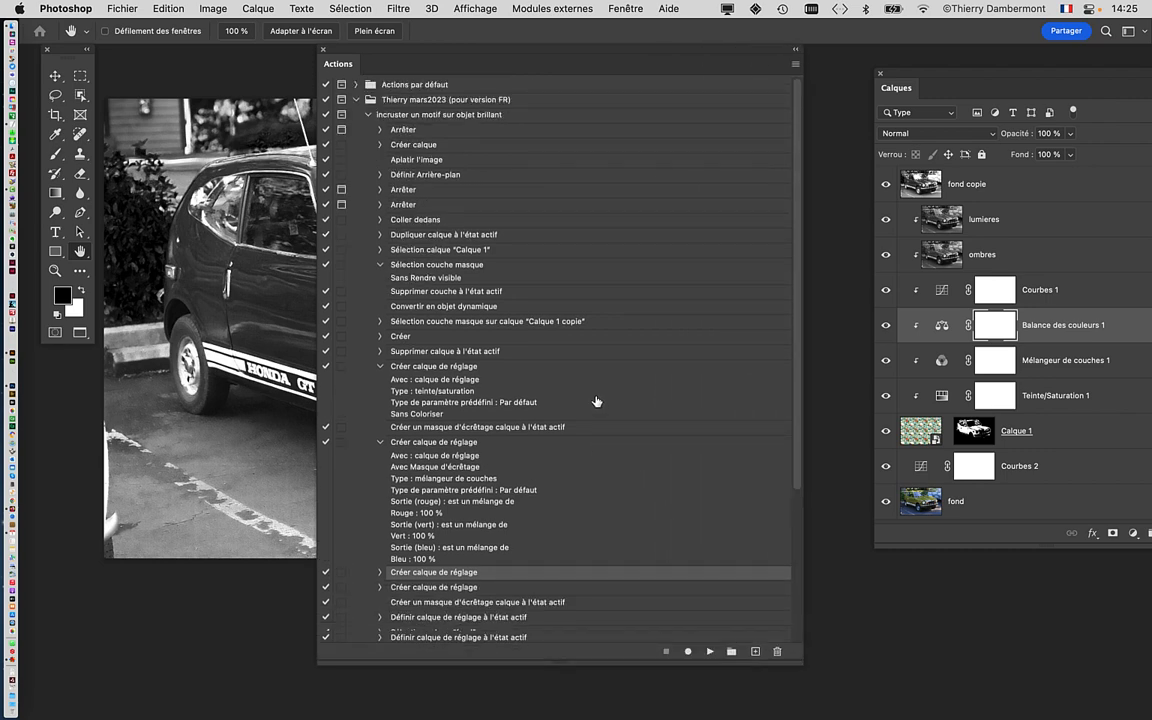
click(368, 115)
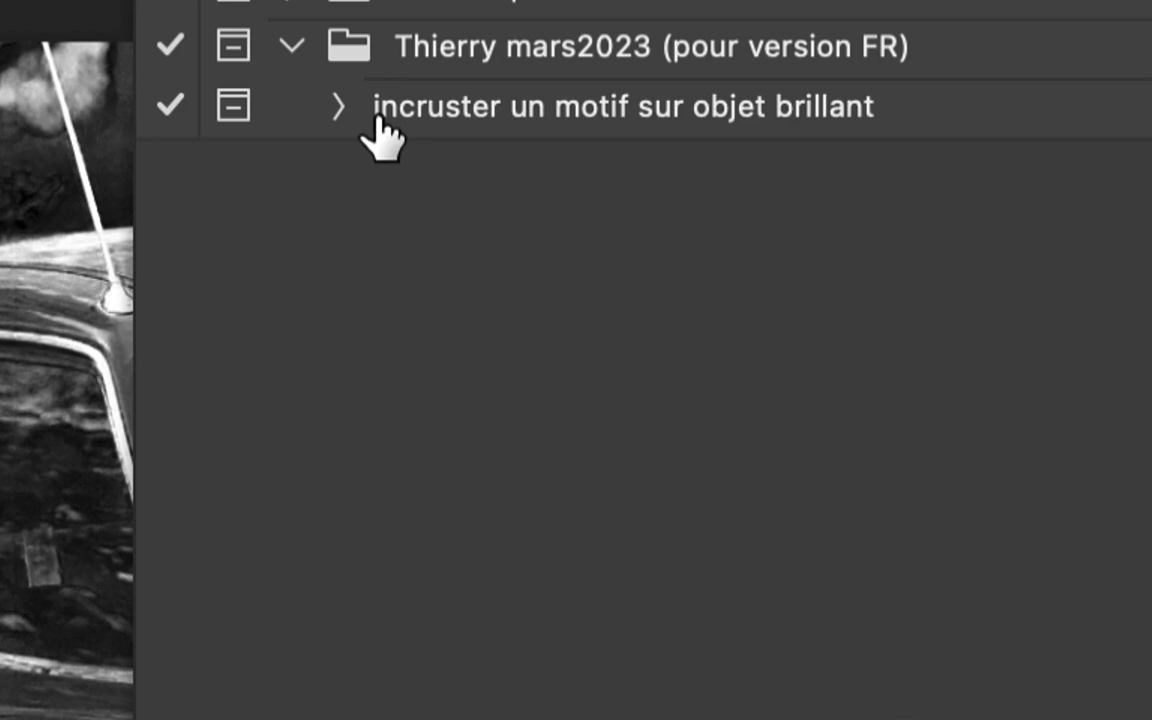
- Save the mars2023 French-version action set with "vs2." appended to its file name in the folder "docs CRC1 cours06b CRC1 (=ATE3 02)"
click(540, 52)
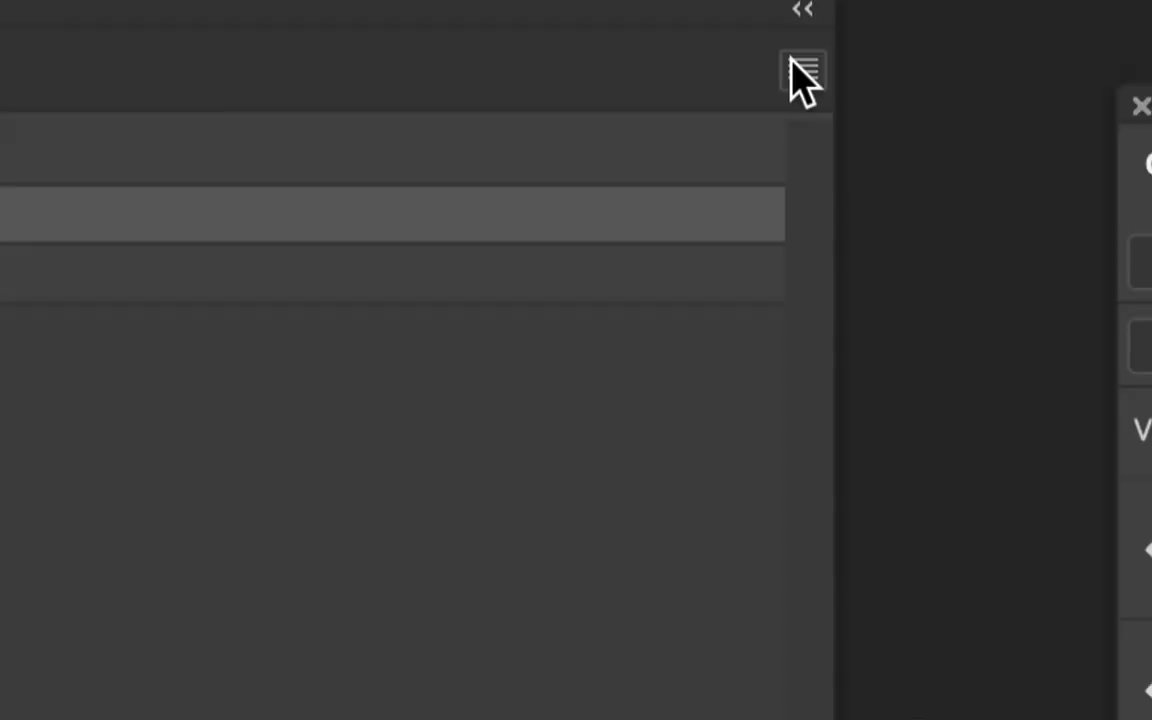
click(794, 65)
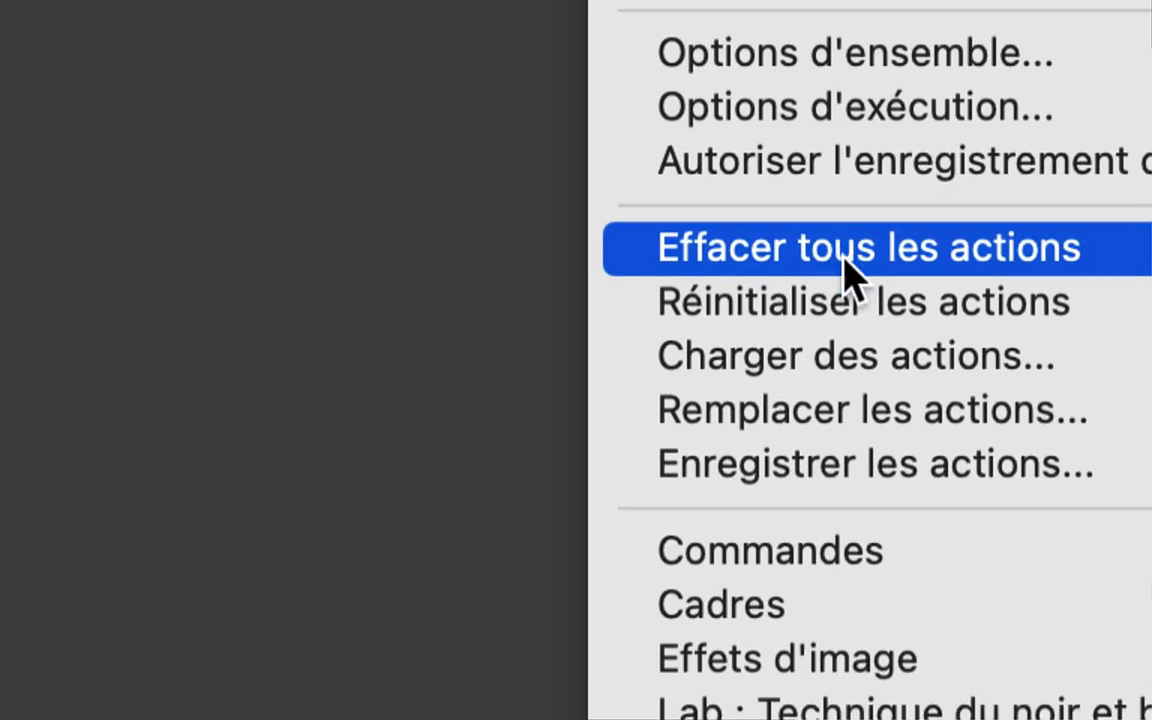
click(852, 398)
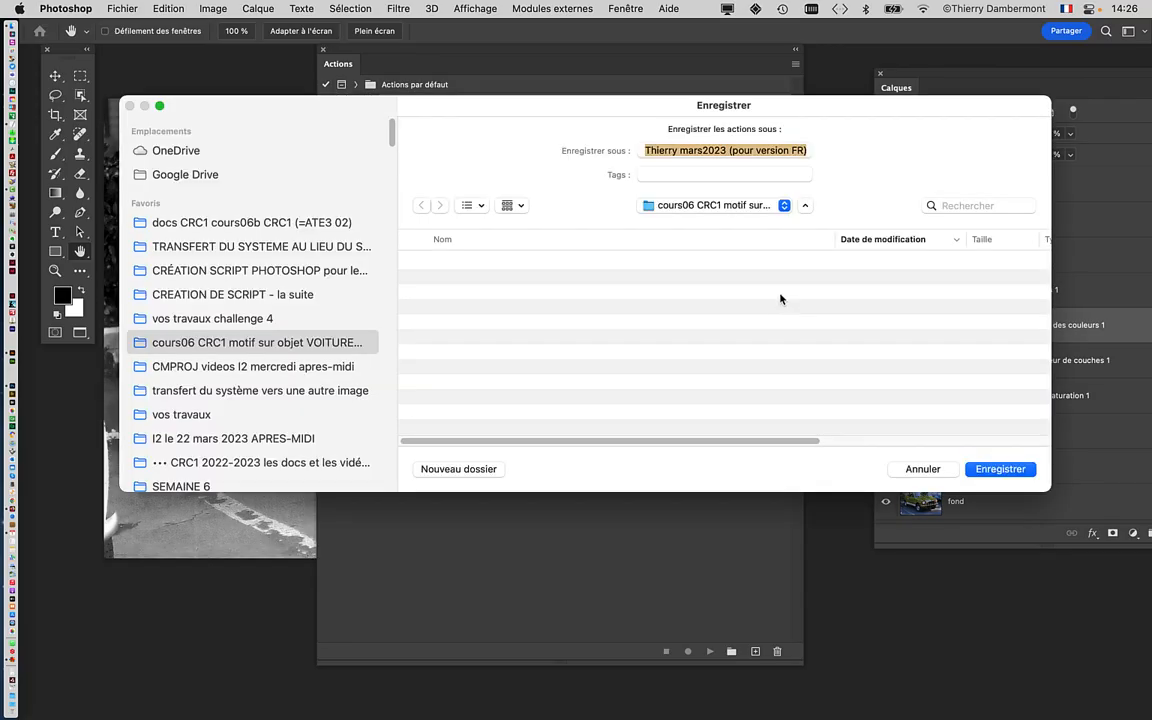
click(793, 150)
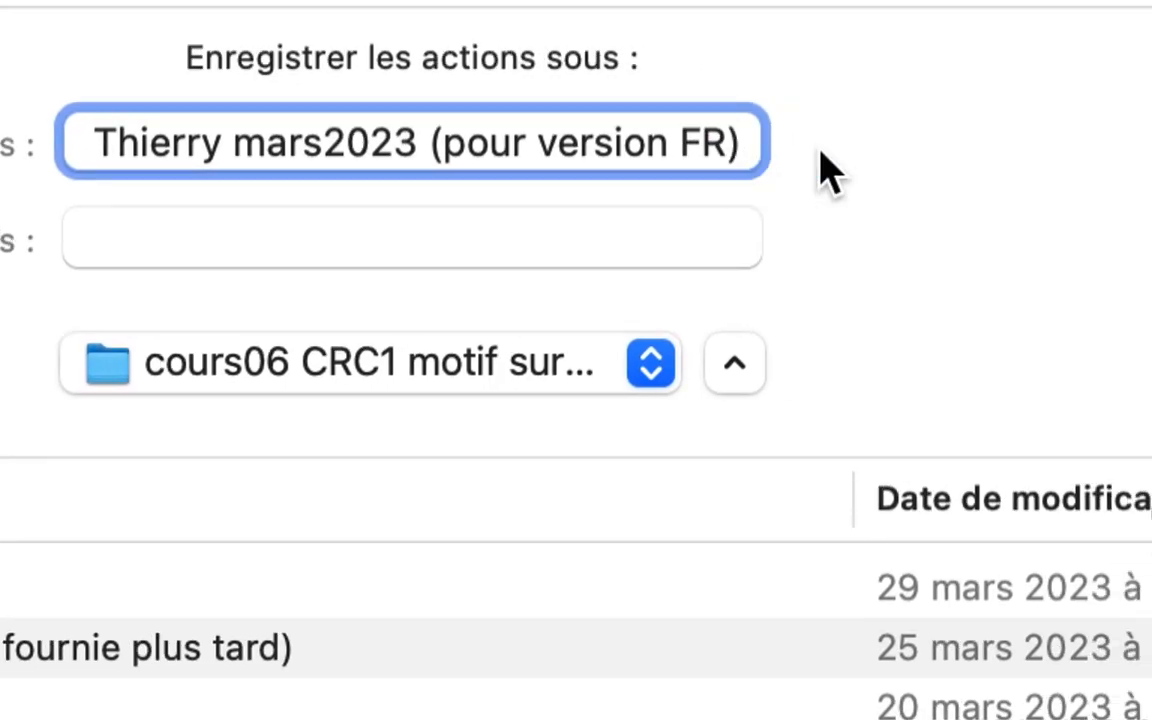
triple_click(740, 150)
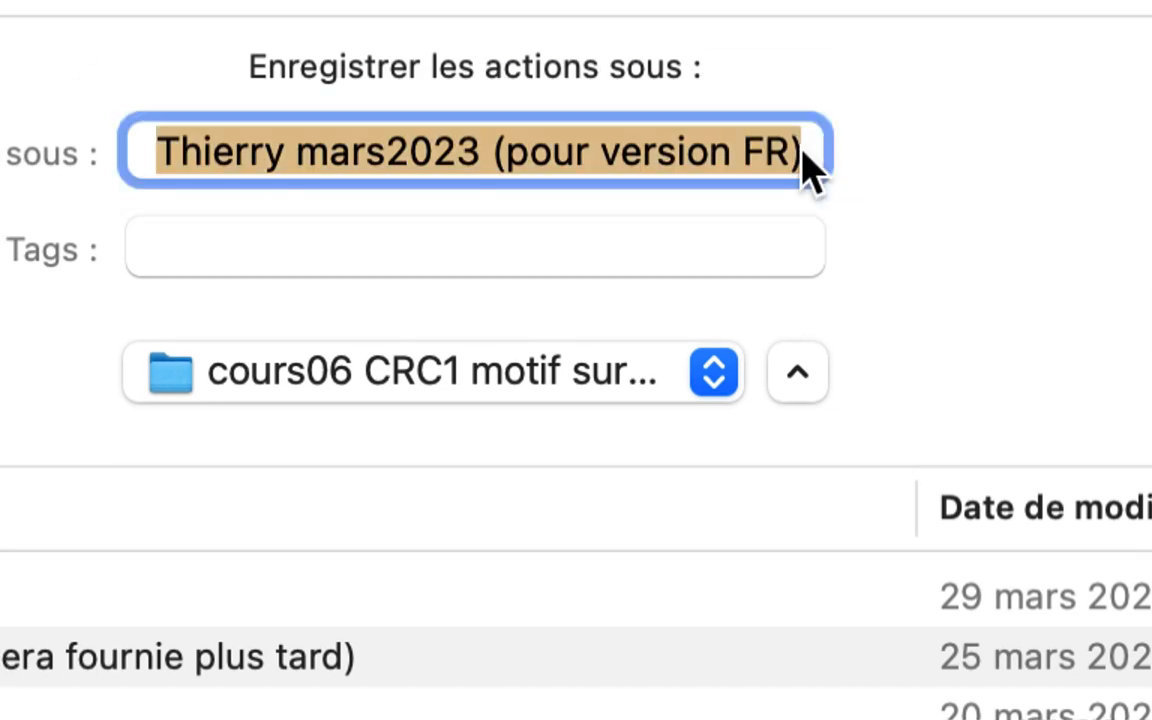
click(801, 150)
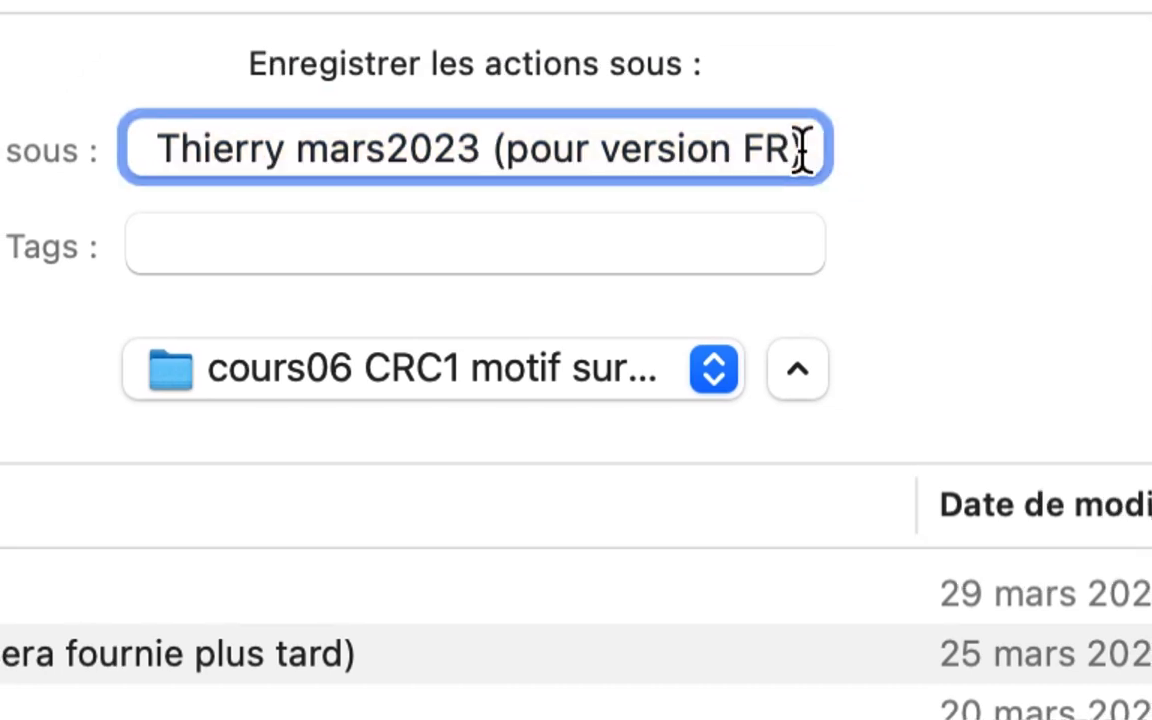
text(vs2.)
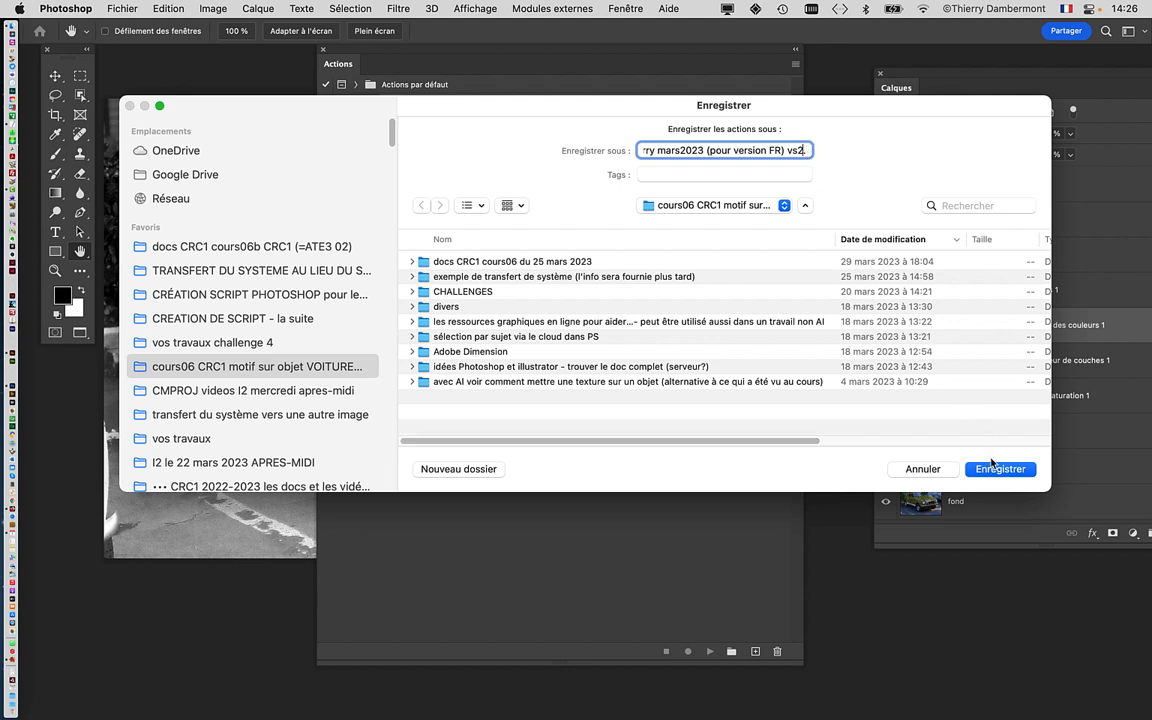
click(300, 246)
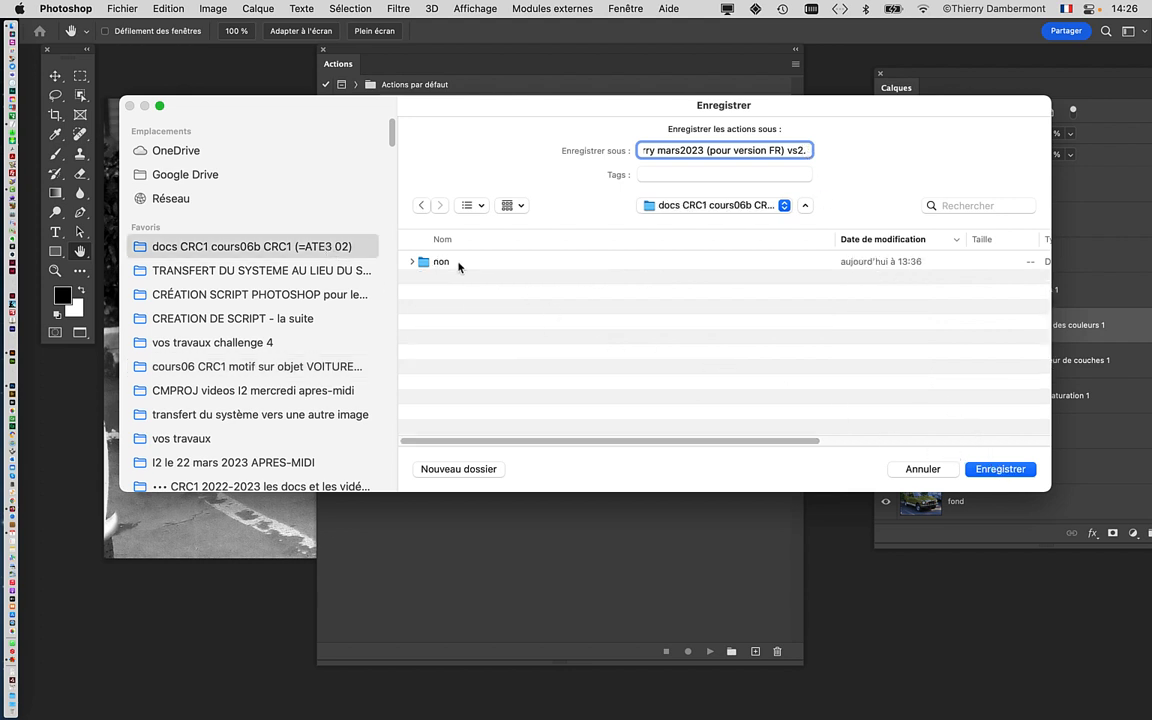
key(Return)
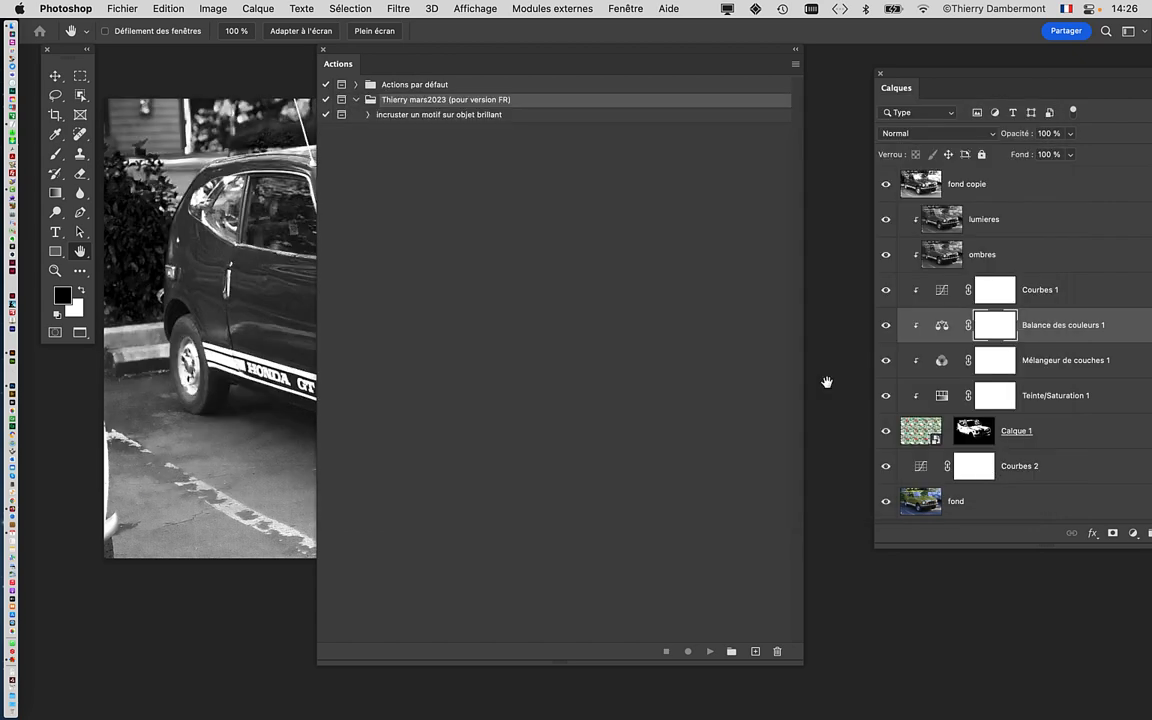